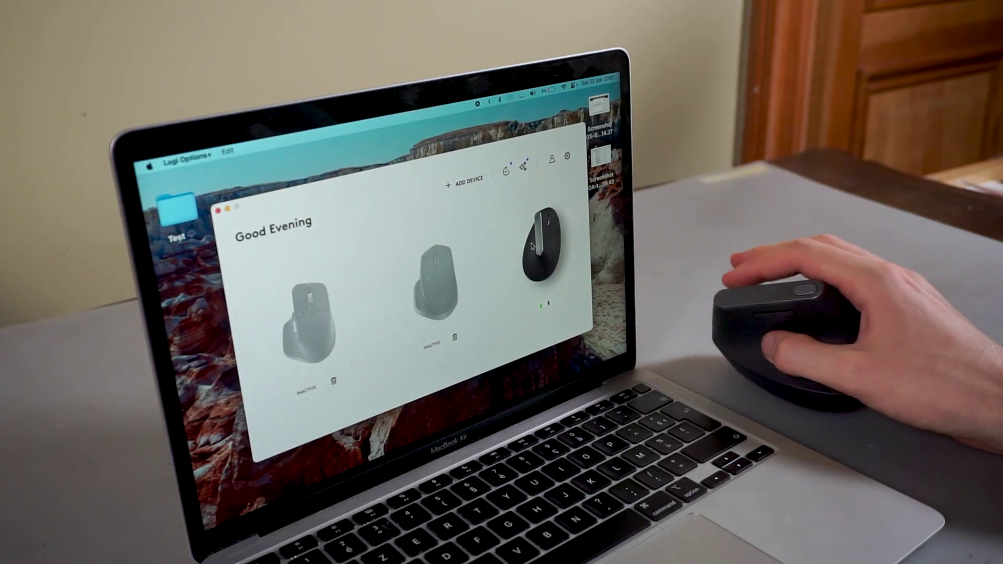
# Open the MX Vertical mouse's settings to see the thumb button's pointer-speed assignment
pyautogui.click(533, 244)
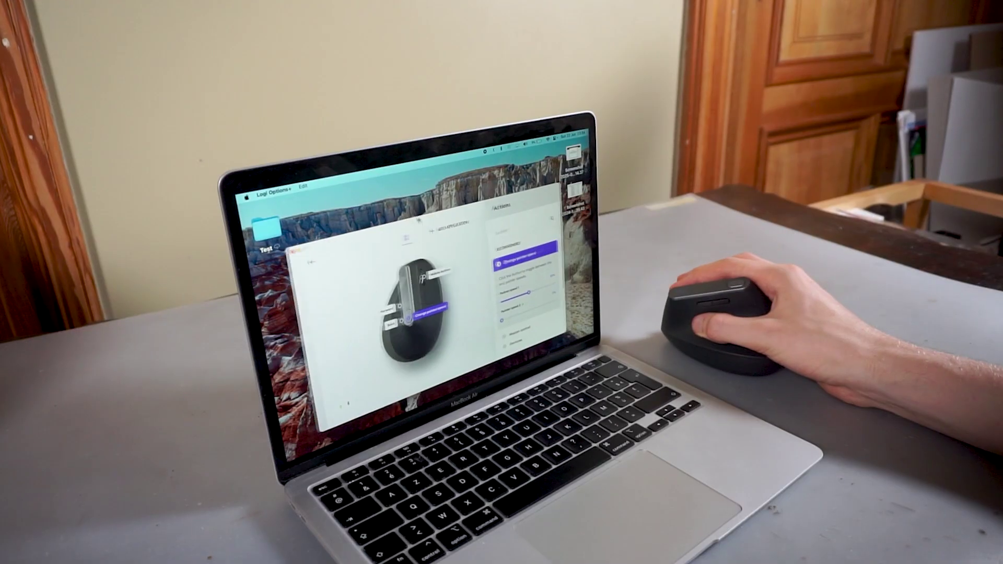
# Assign Media controls gestures to the thumb button, then raise the volume and skip a track
pyautogui.moveTo(382, 227)
pyautogui.mouseDown()
pyautogui.moveTo(445, 179)
pyautogui.moveTo(463, 177)
pyautogui.moveTo(435, 196)
pyautogui.moveTo(400, 299)
pyautogui.mouseUp()
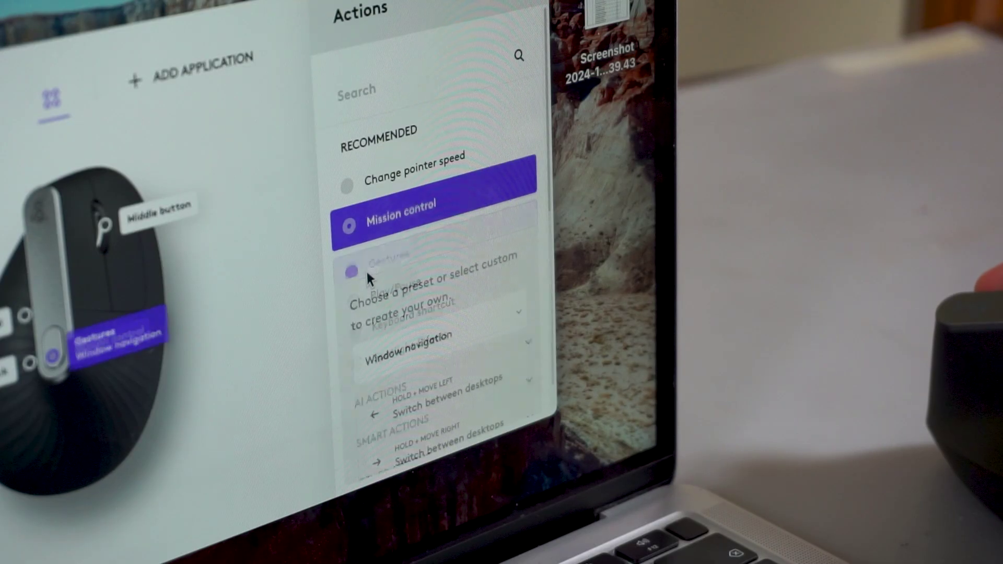
pyautogui.click(367, 270)
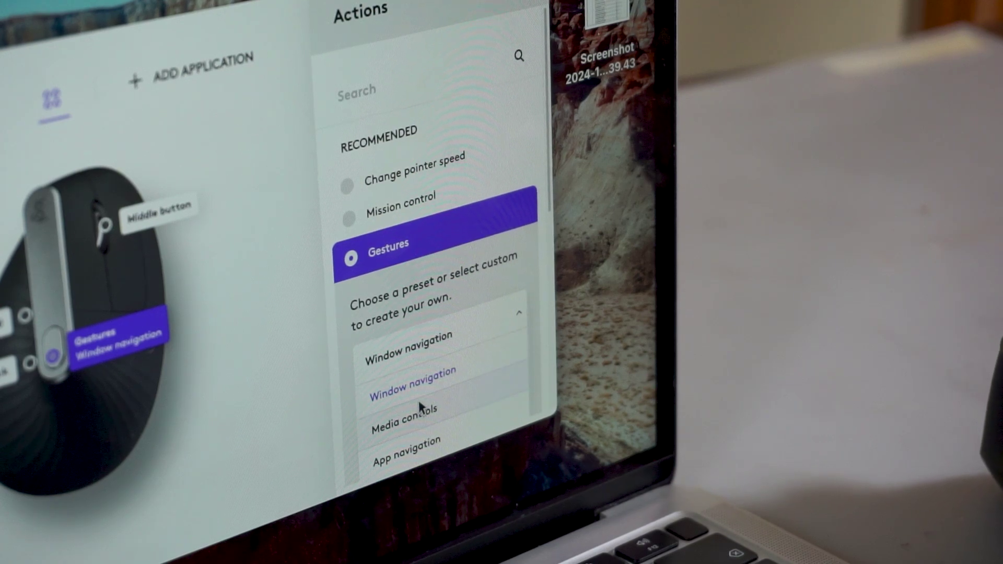
pyautogui.click(419, 405)
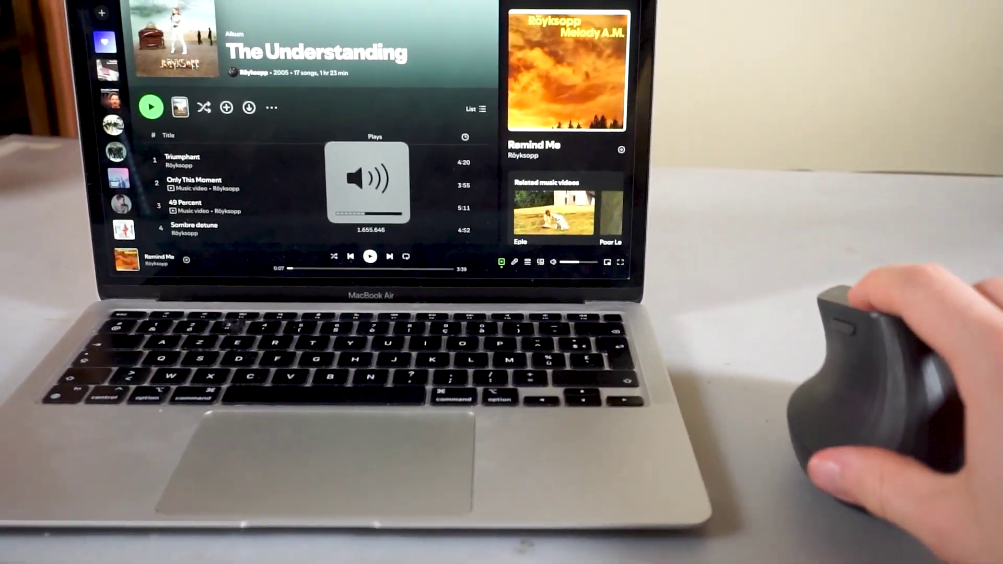
pyautogui.press('XF86AudioRaiseVolume')
pyautogui.press('XF86AudioRaiseVolume')
pyautogui.press('XF86AudioRaiseVolume')
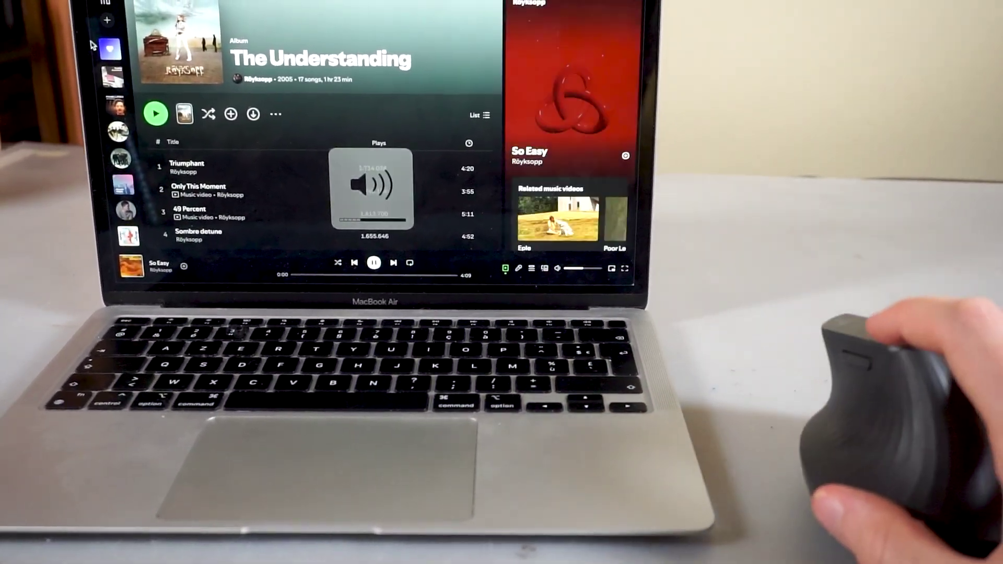
pyautogui.press('XF86AudioNext')
pyautogui.press('XF86AudioNext')
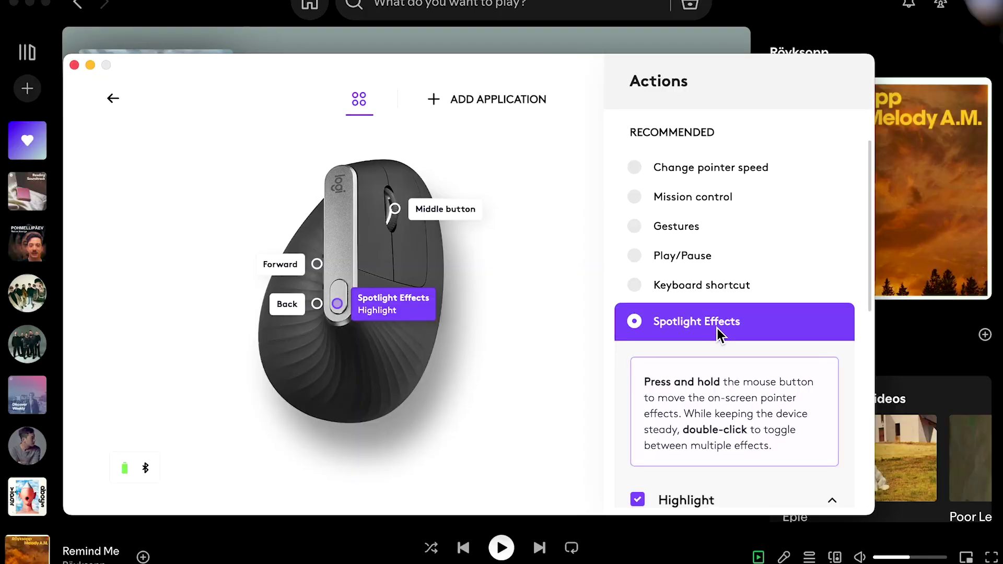
pyautogui.scroll(-1, 718, 328)
pyautogui.scroll(-4, 717, 329)
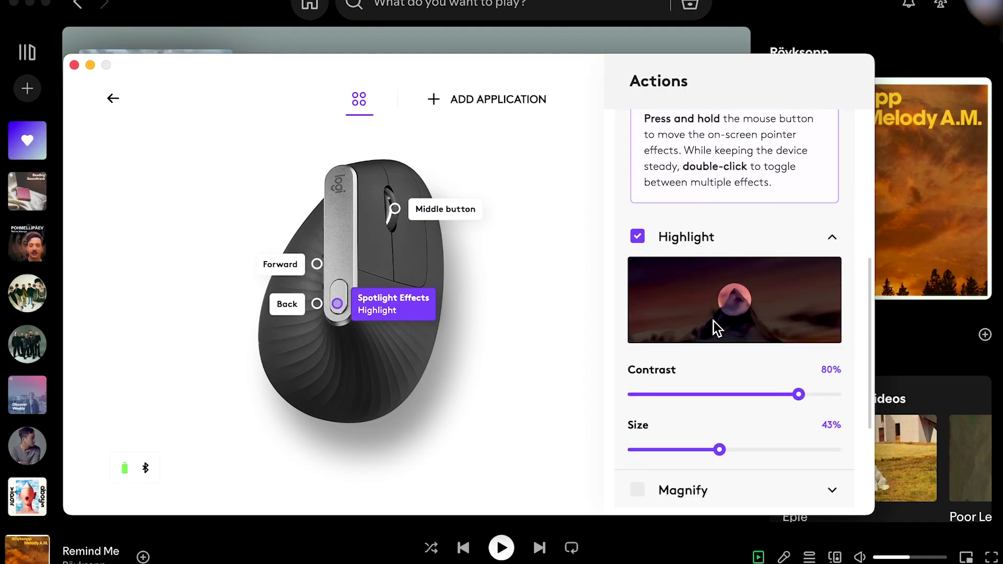